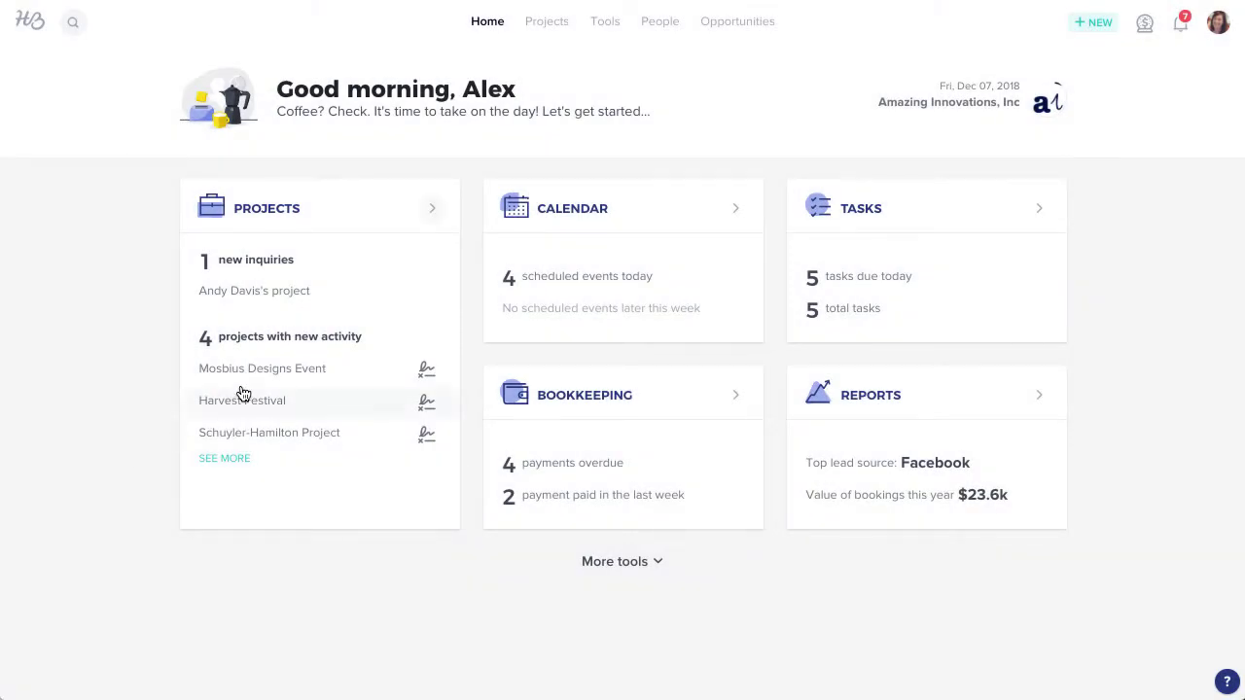
Open the Templates page to view the available template types.
left_click(602, 23)
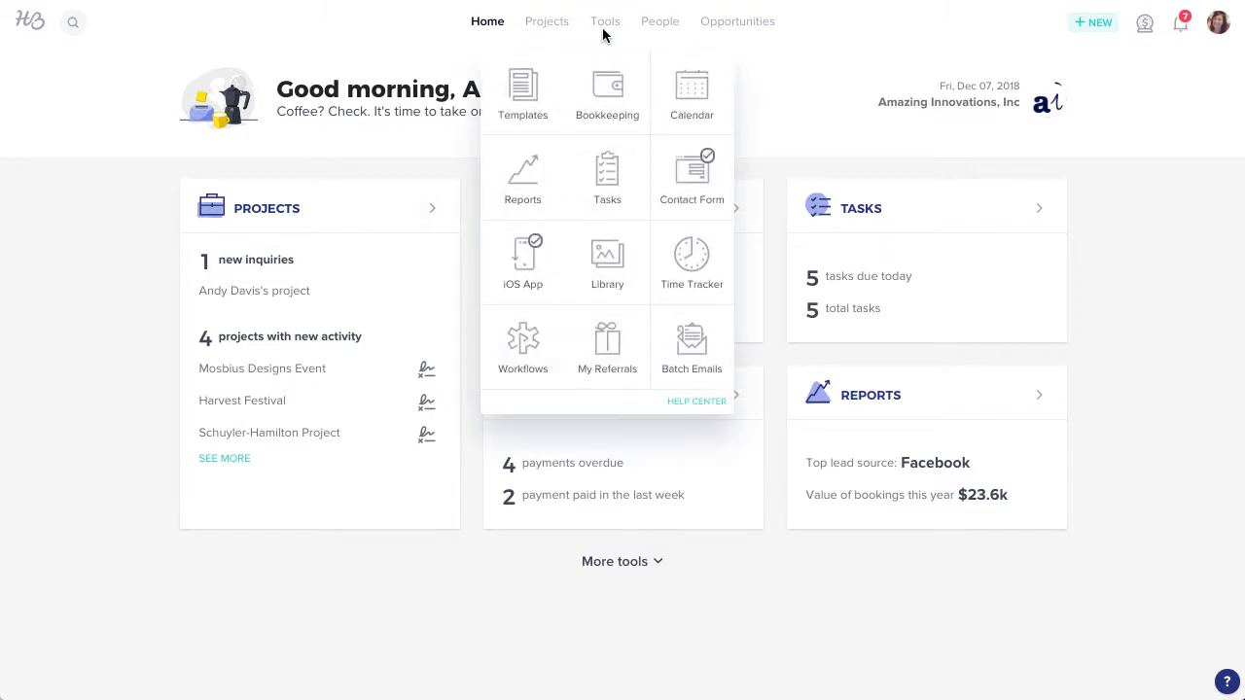
left_click(526, 124)
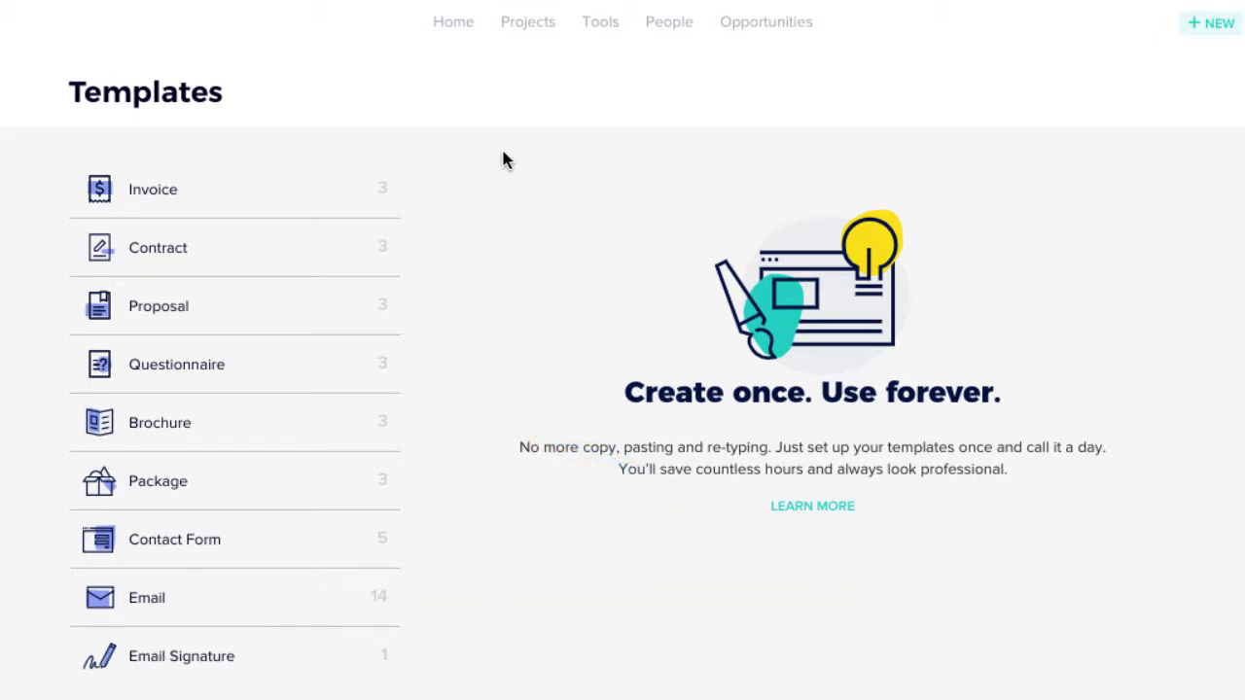
Create a new workflow template titled "Party Project Workflow".
left_click(597, 37)
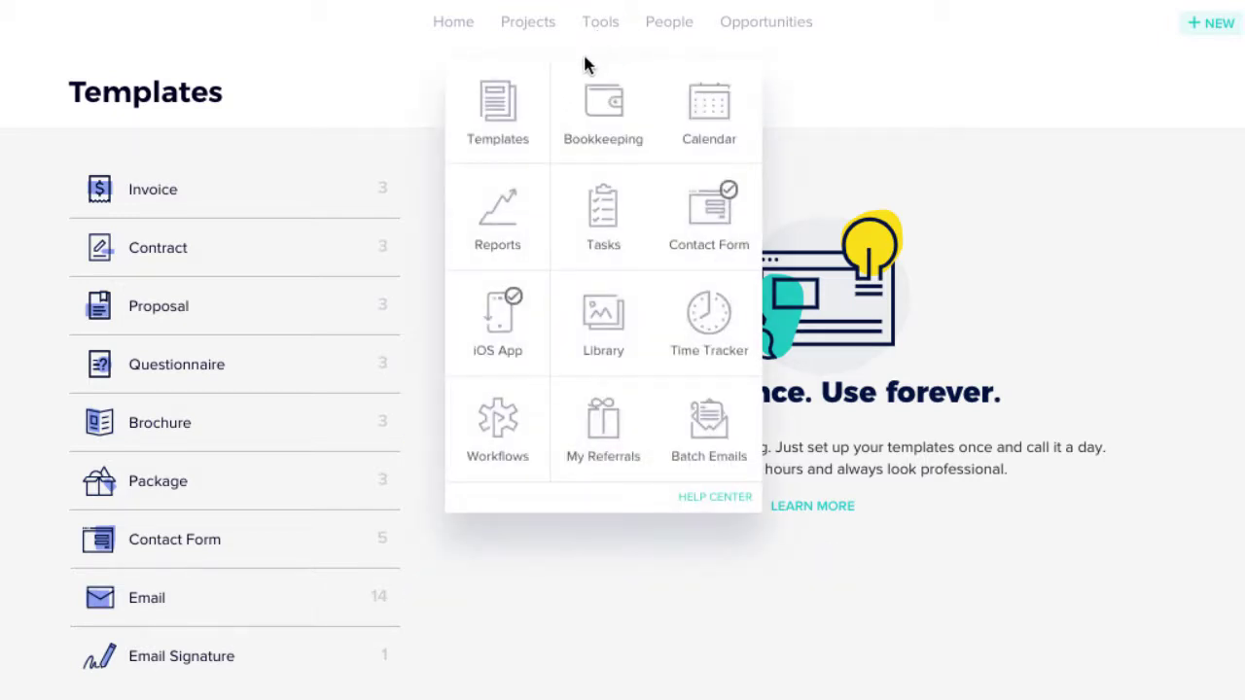
left_click(508, 472)
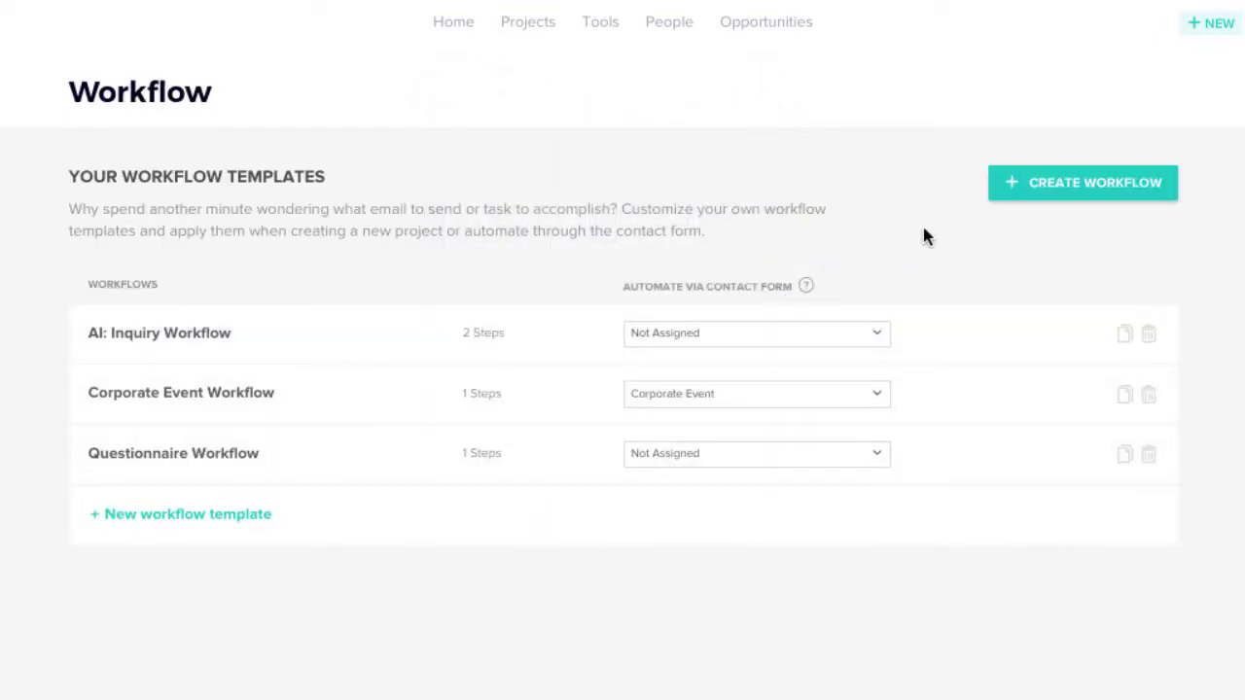
left_click(999, 192)
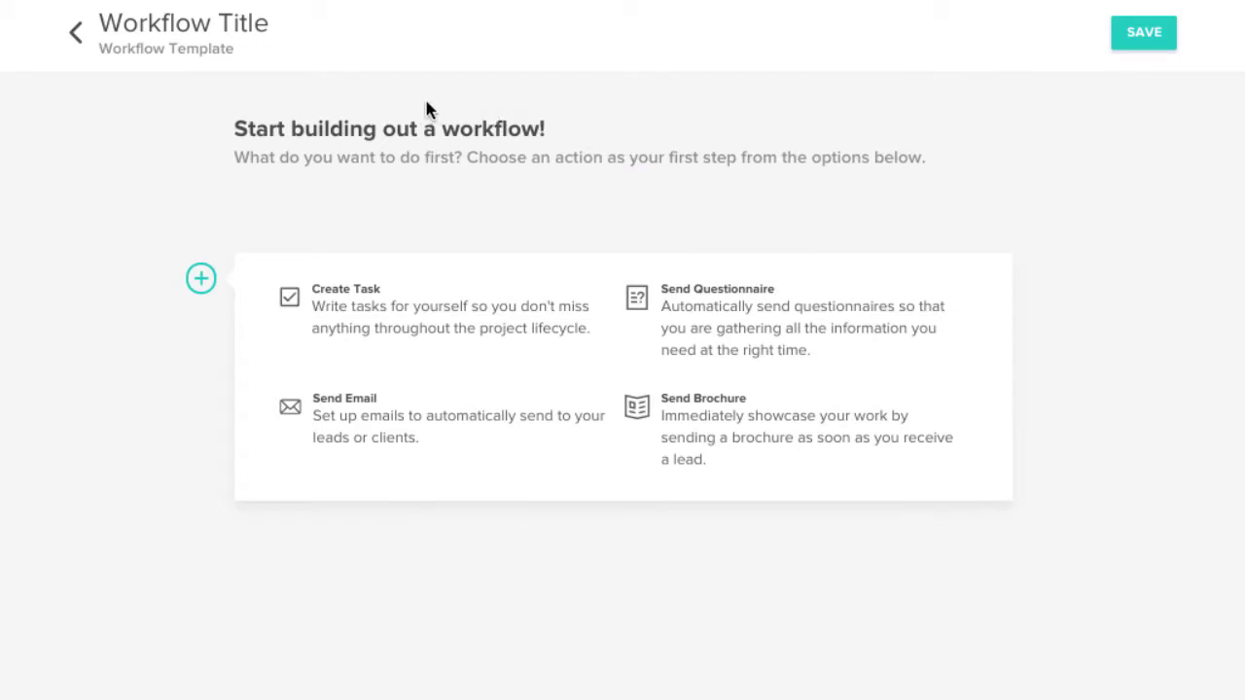
left_click_drag(263, 23, 100, 22)
type("Party Project Workflow")
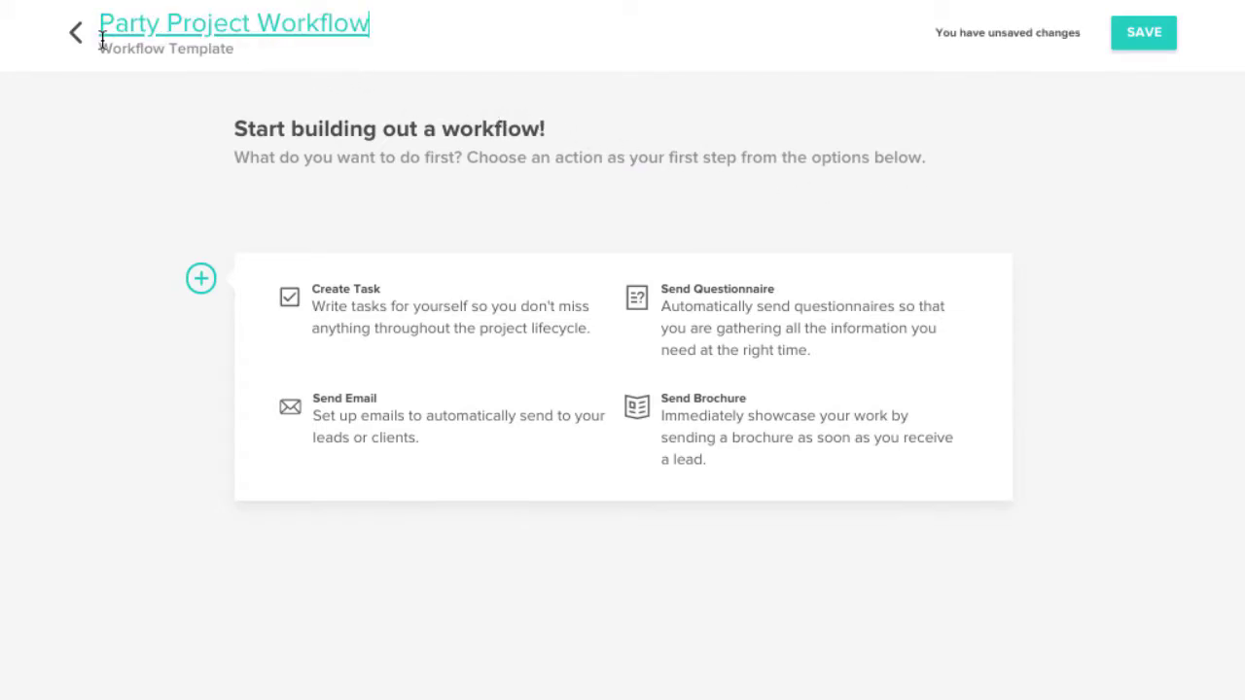
left_click(162, 171)
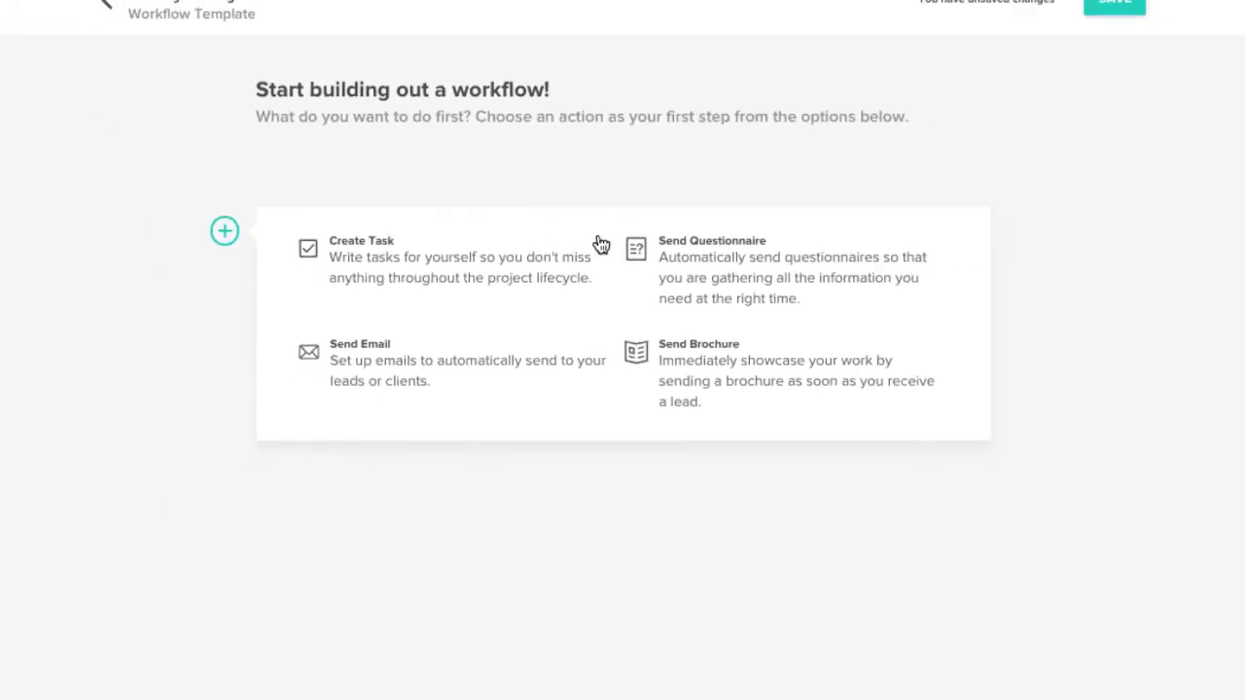
Add a Send Questionnaire step using the Standard Event Questionnaire template and the Party Inquiry Questionnaire Email message.
left_click(794, 286)
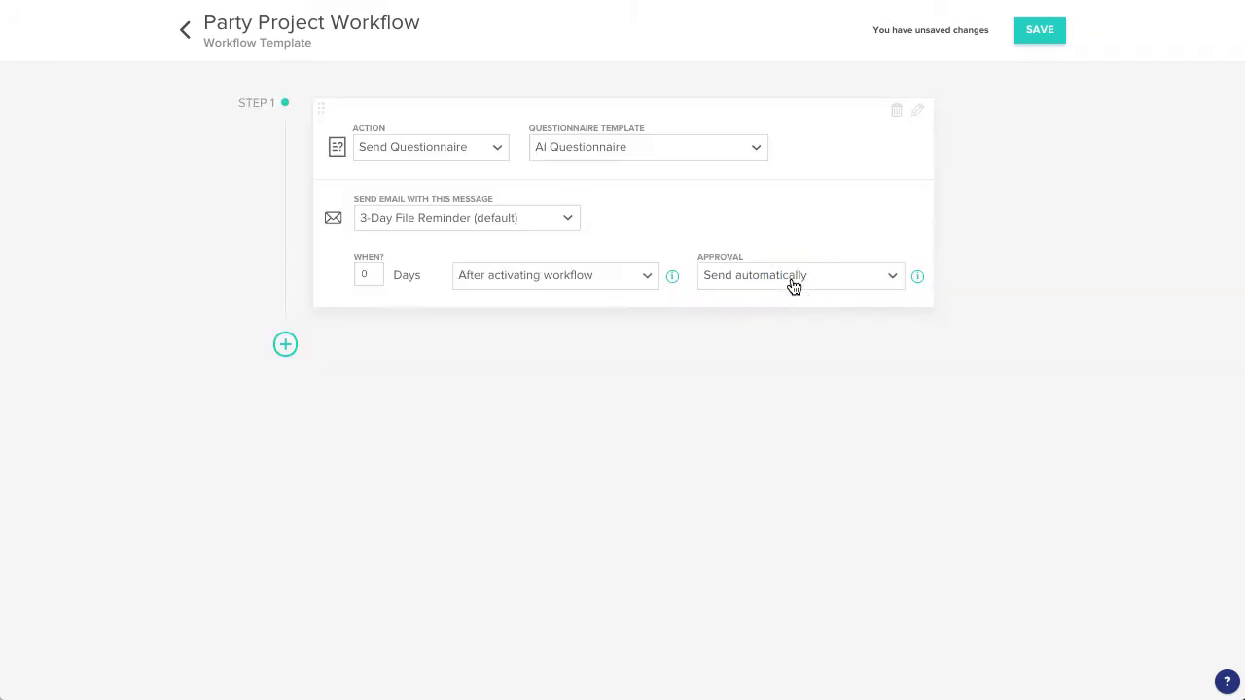
left_click(736, 153)
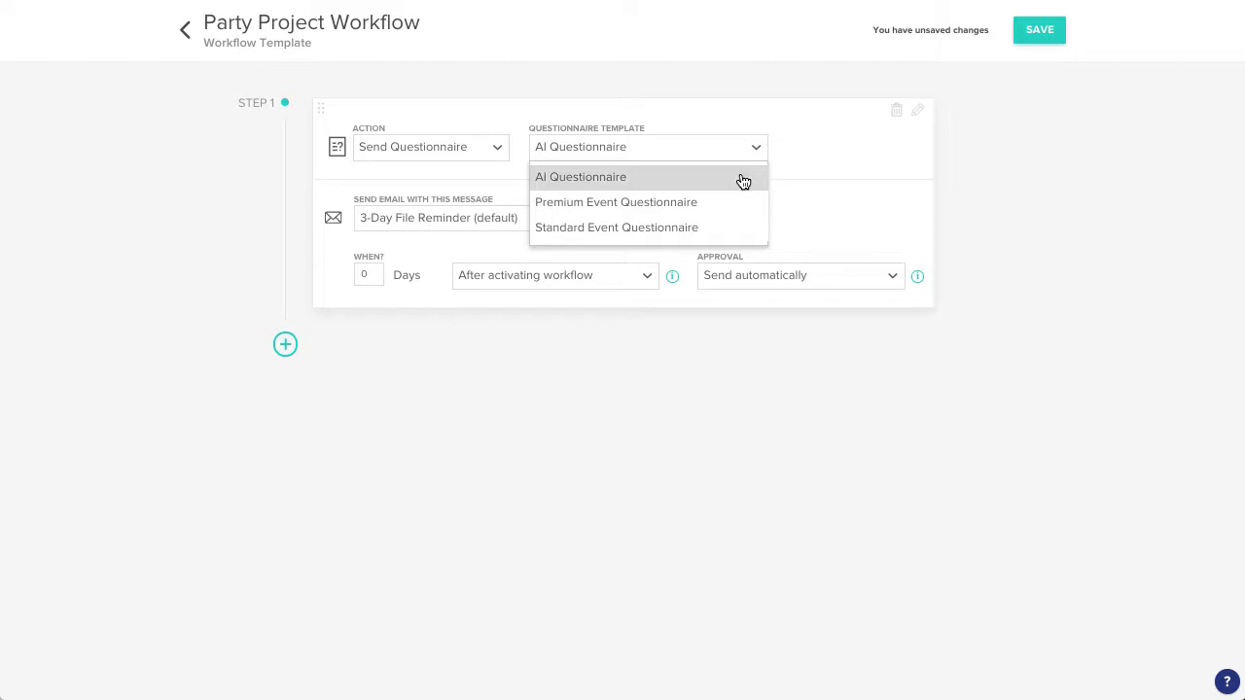
left_click(745, 229)
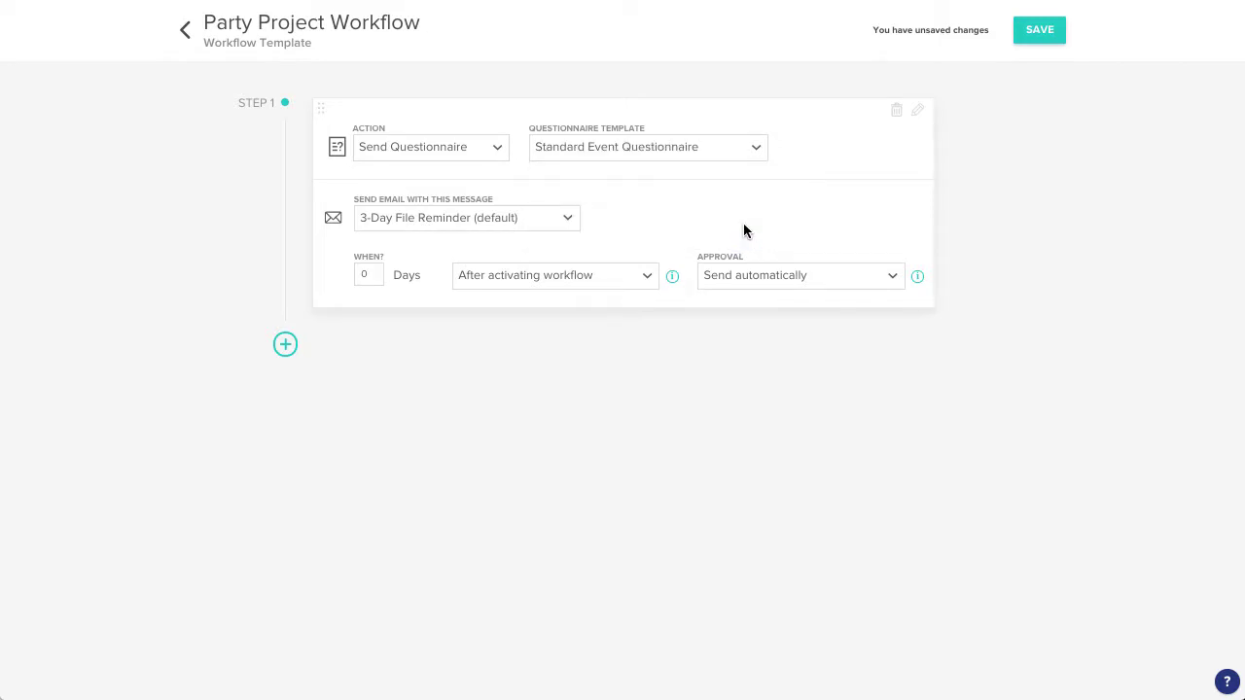
left_click(565, 216)
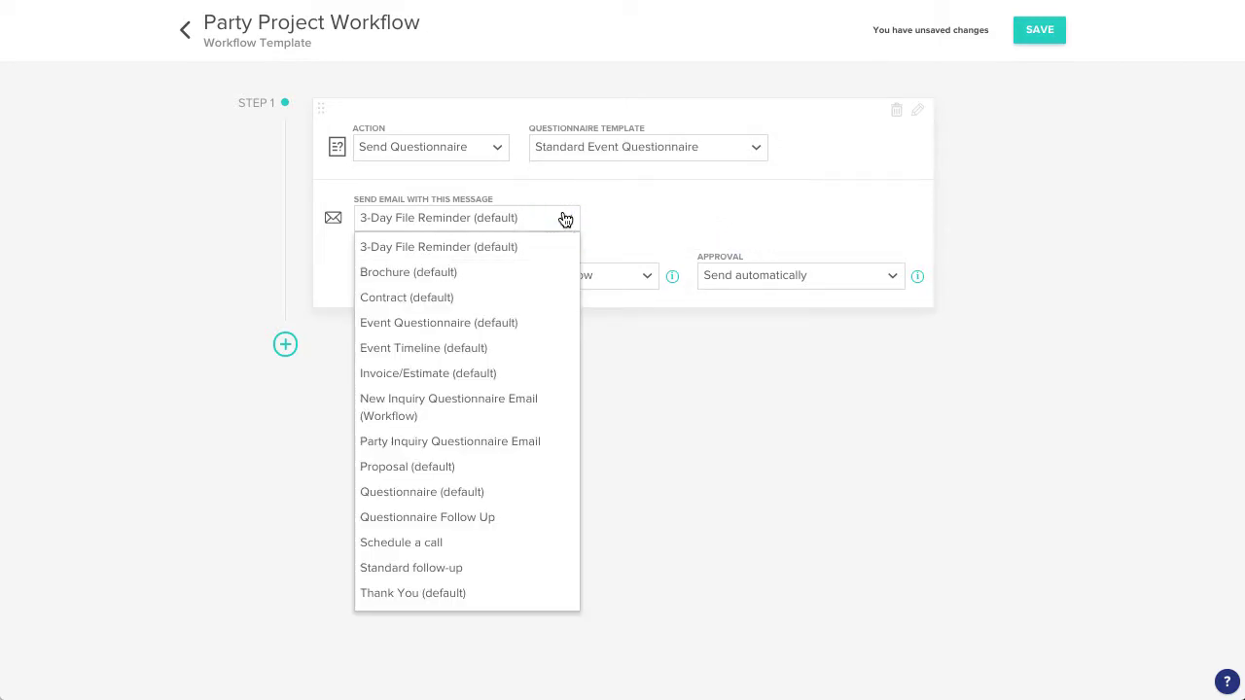
left_click(561, 442)
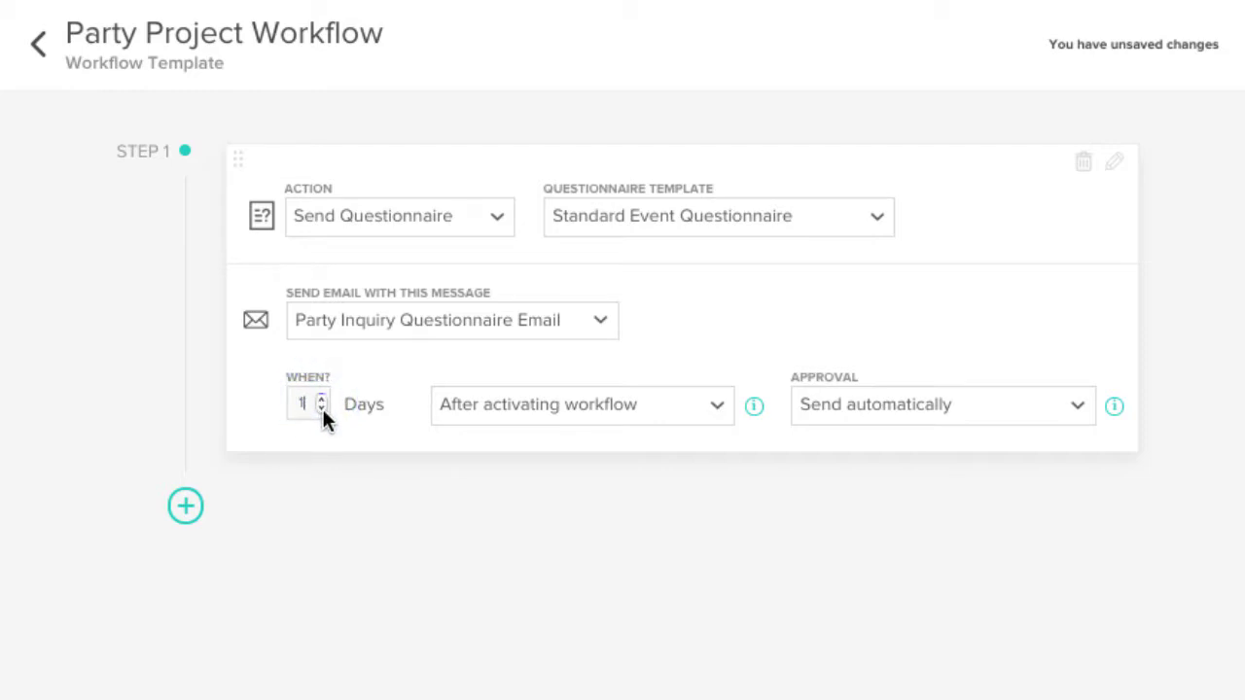
Set the questionnaire step to go out 0 days after activating workflow, with approval set to Send automatically.
left_click(322, 408)
left_click(716, 418)
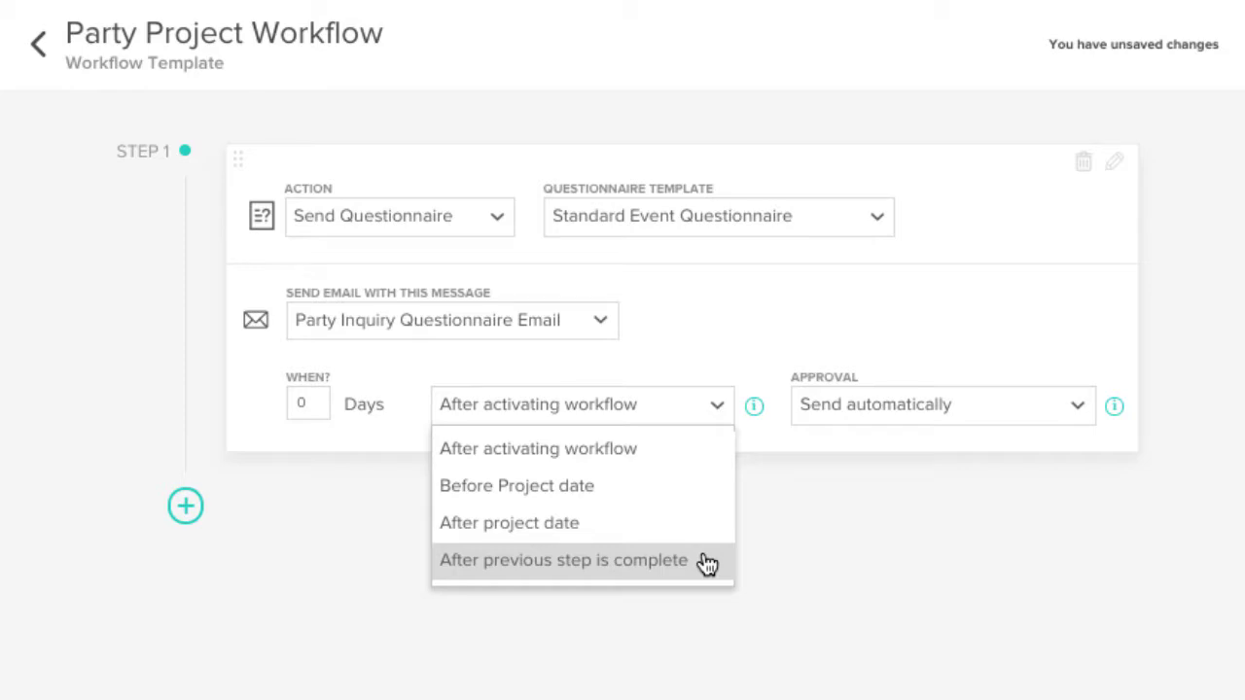
left_click(707, 453)
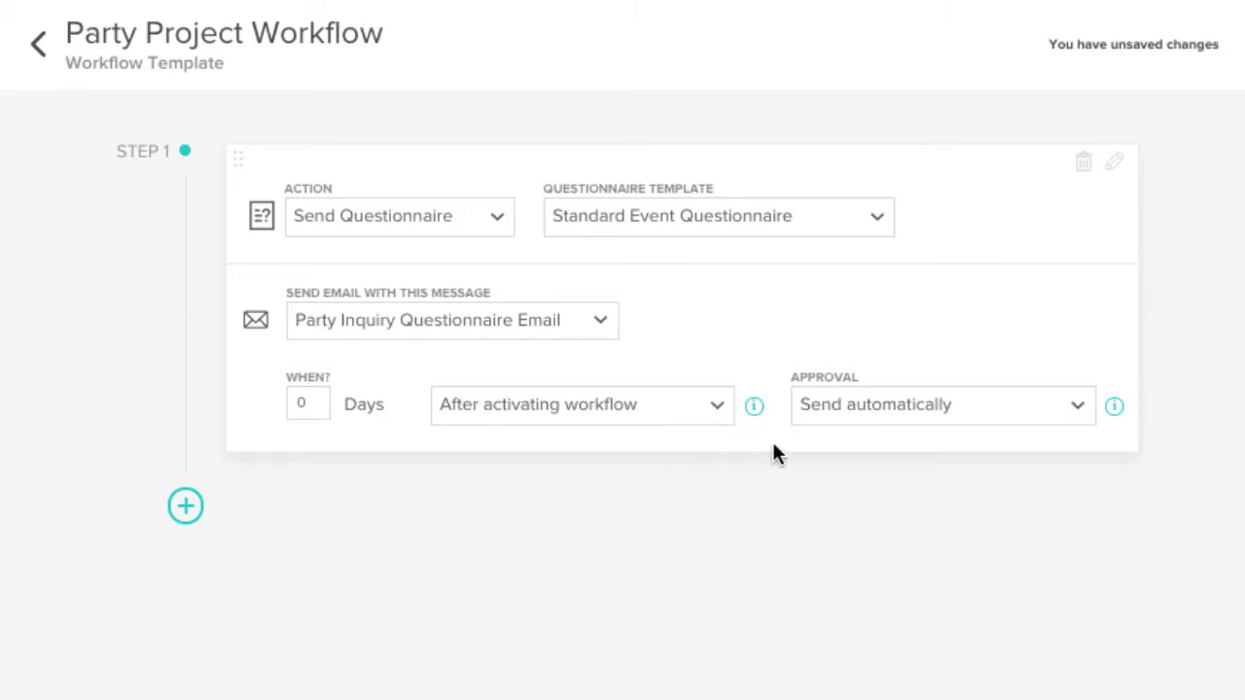
left_click(1074, 416)
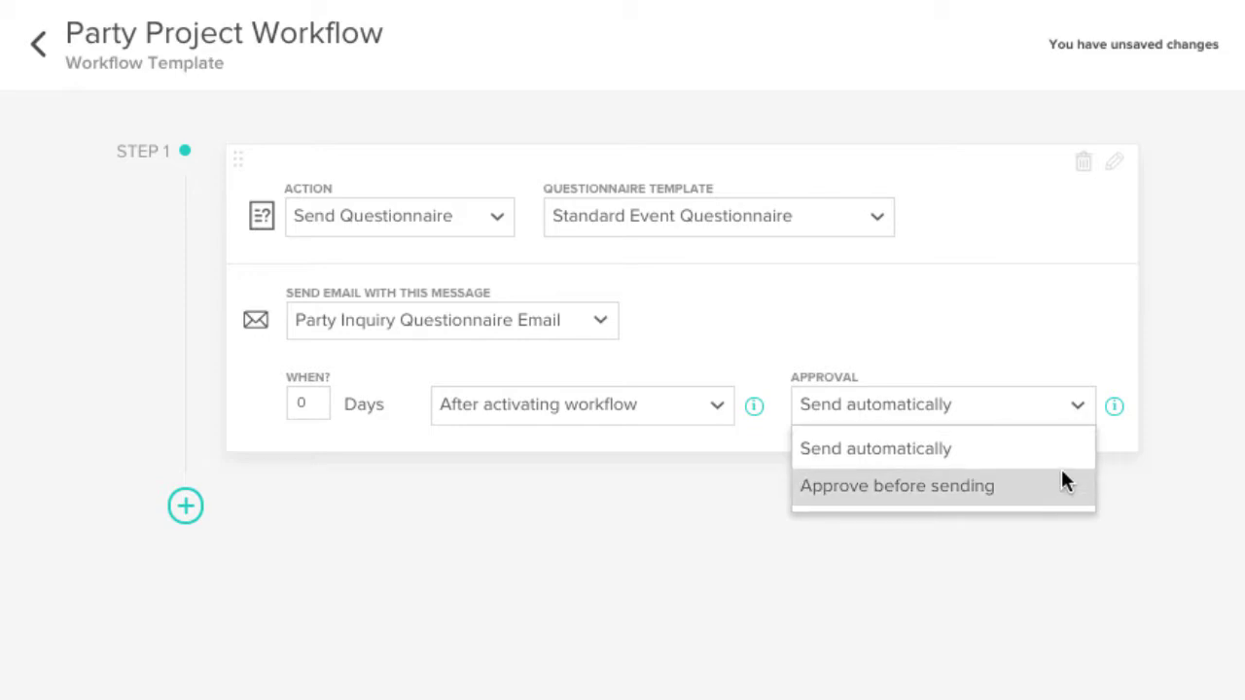
left_click(1052, 446)
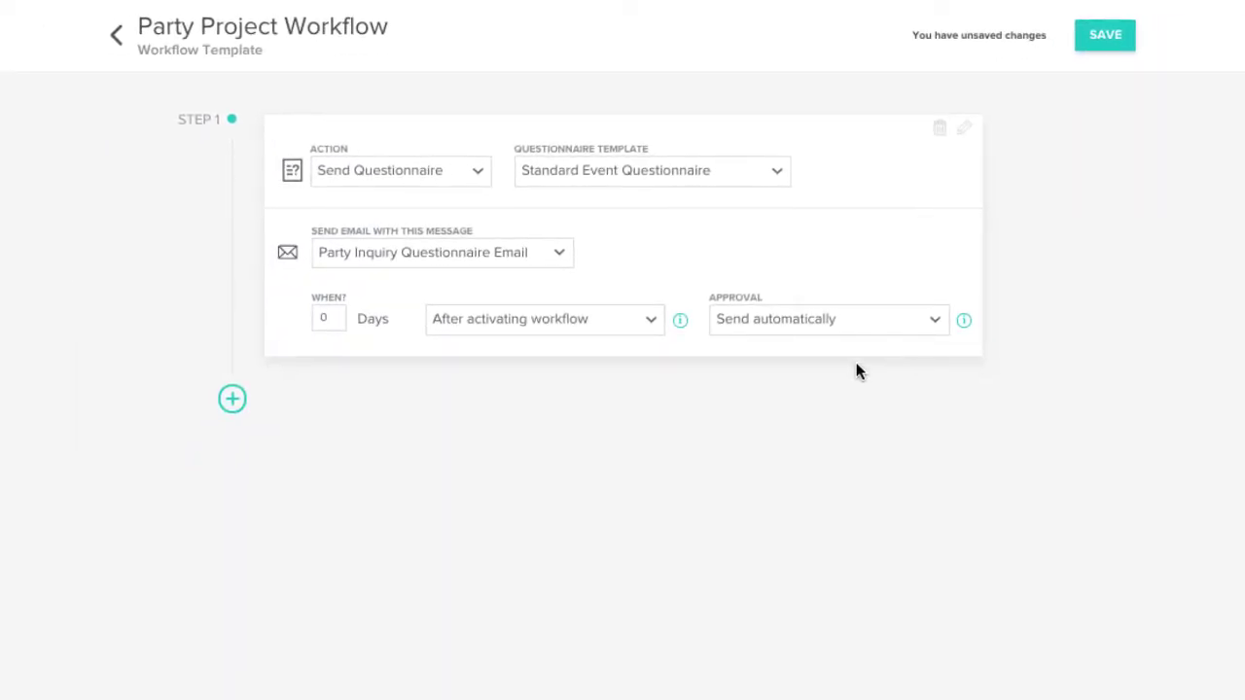
Add a Send Email step scheduled 7 days after the previous step is complete.
left_click(229, 404)
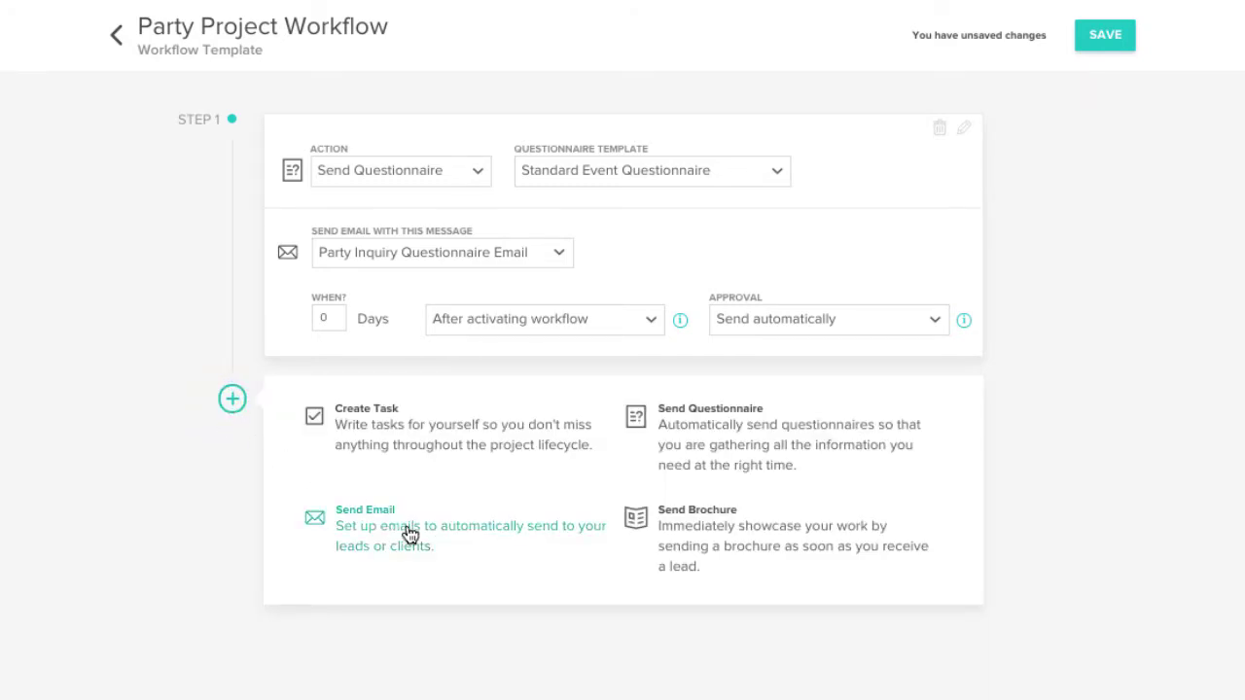
left_click(456, 552)
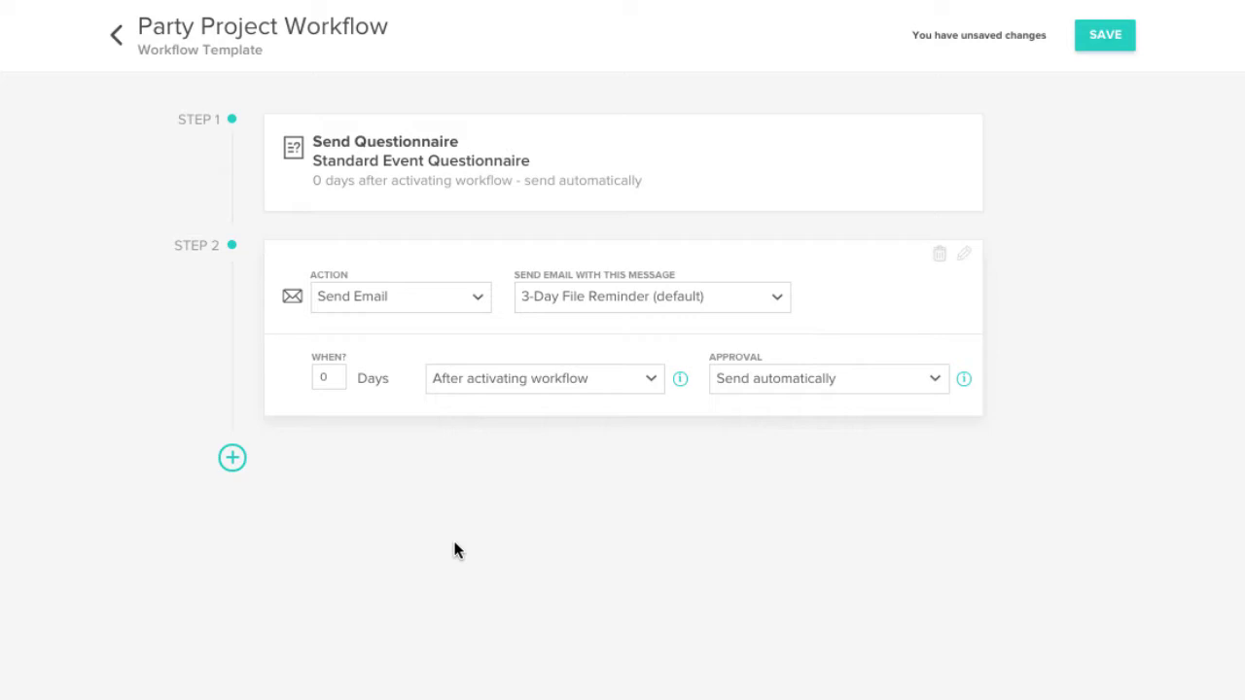
left_click(328, 377)
type("7")
left_click(645, 386)
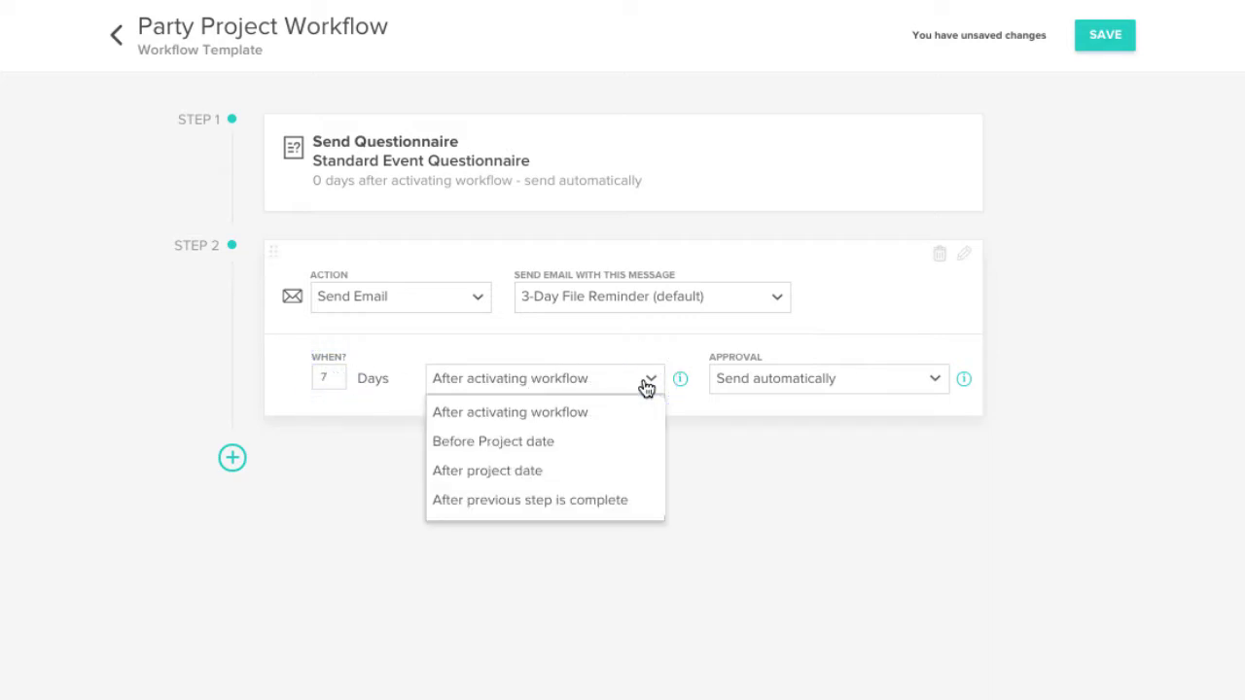
left_click(646, 502)
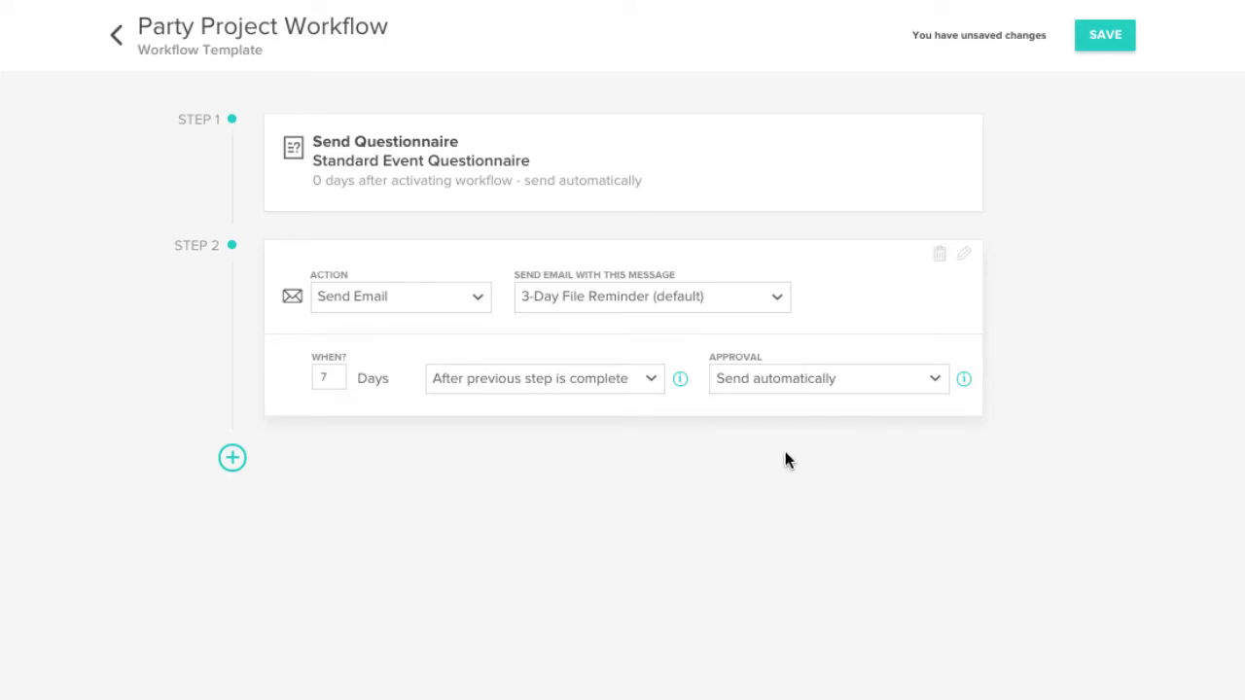
Set the email step's approval to Approve before sending and its message to Questionnaire Follow Up.
left_click(921, 385)
left_click(919, 444)
left_click(777, 297)
left_click(756, 641)
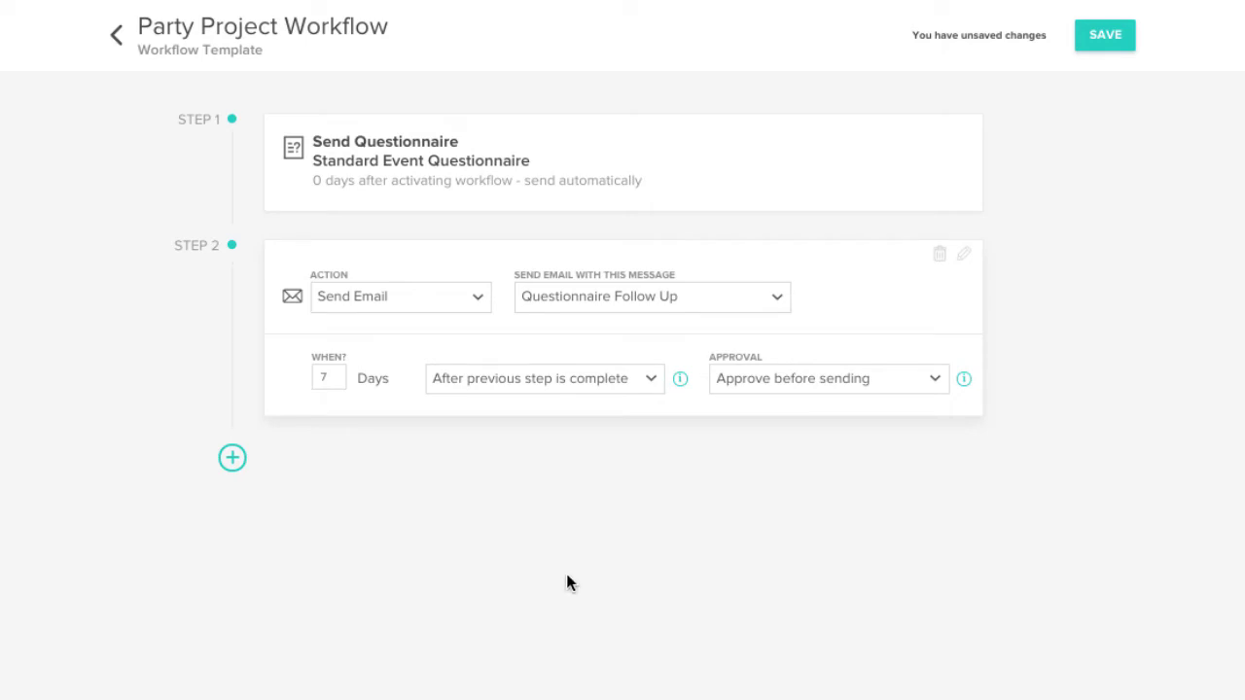
Add a Create Task step with the task "Call client to check in".
left_click(234, 461)
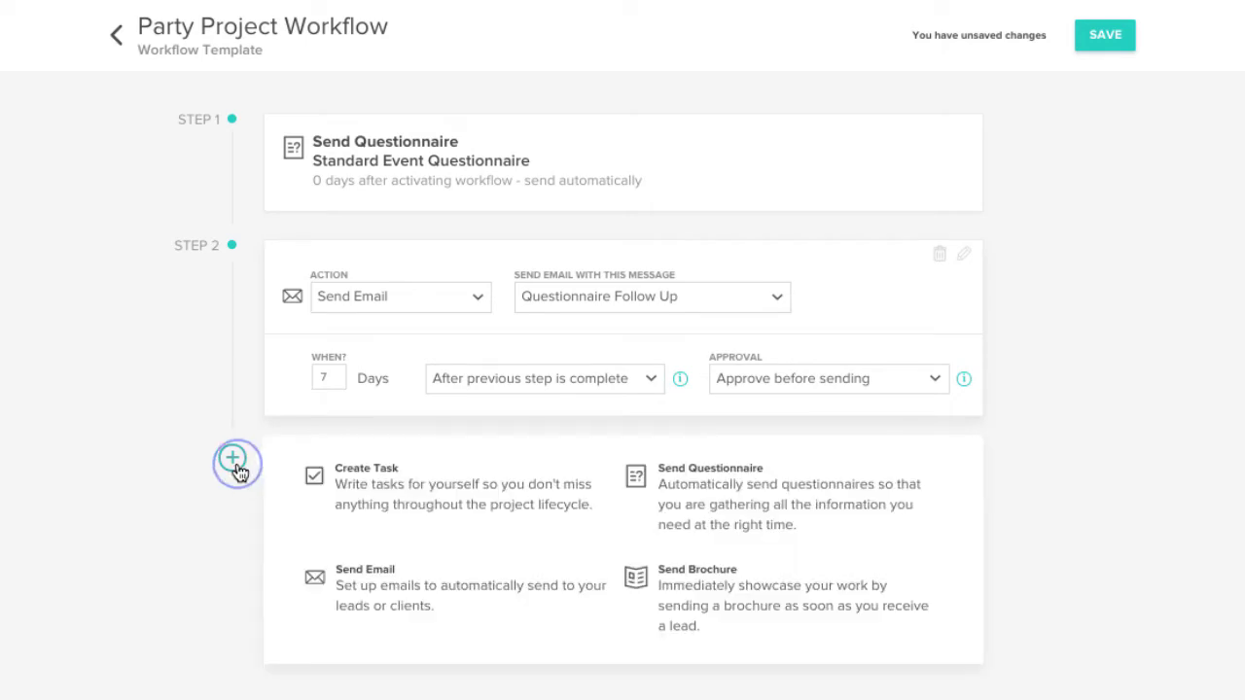
left_click(333, 504)
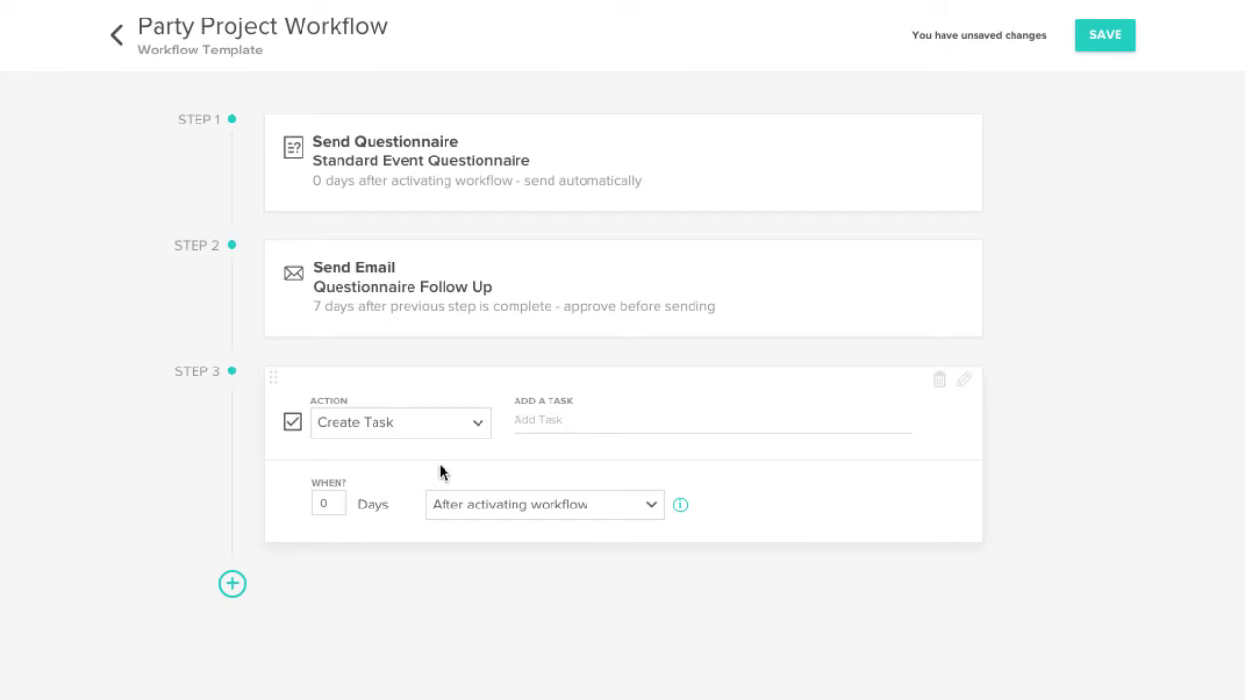
left_click(541, 422)
type("Call client to check in")
Schedule the check-in task 30 days before the project date and save the workflow template.
left_click(327, 506)
type("30")
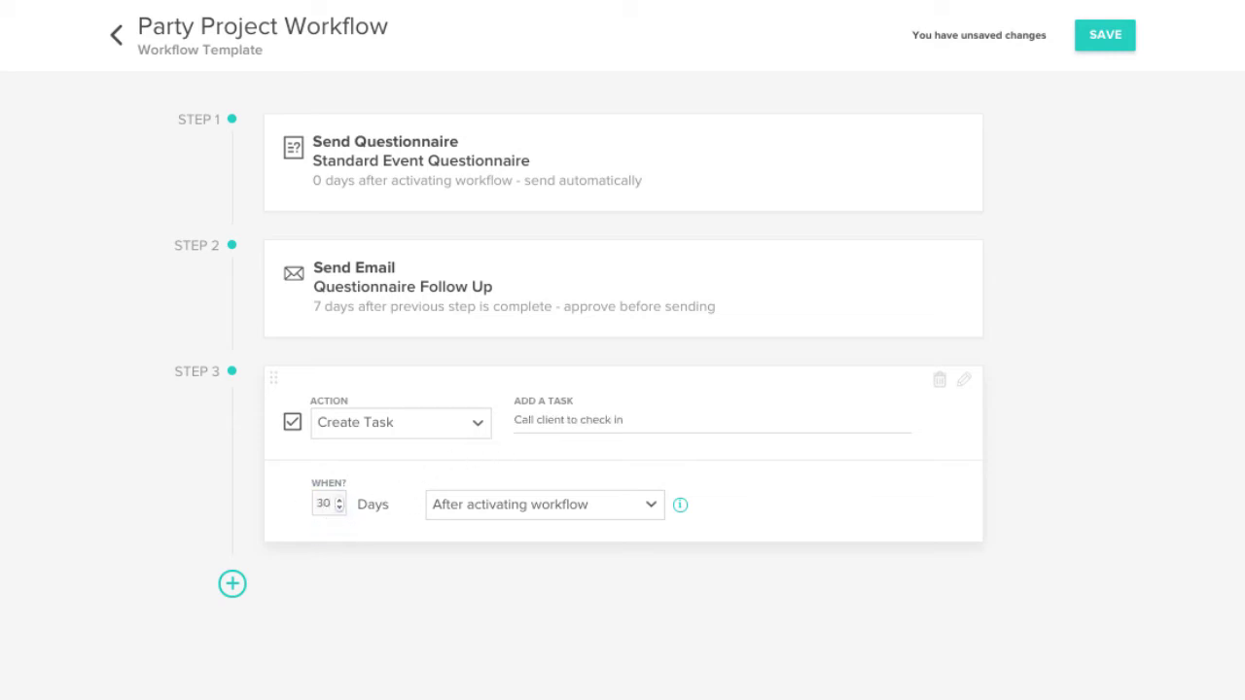
left_click(647, 507)
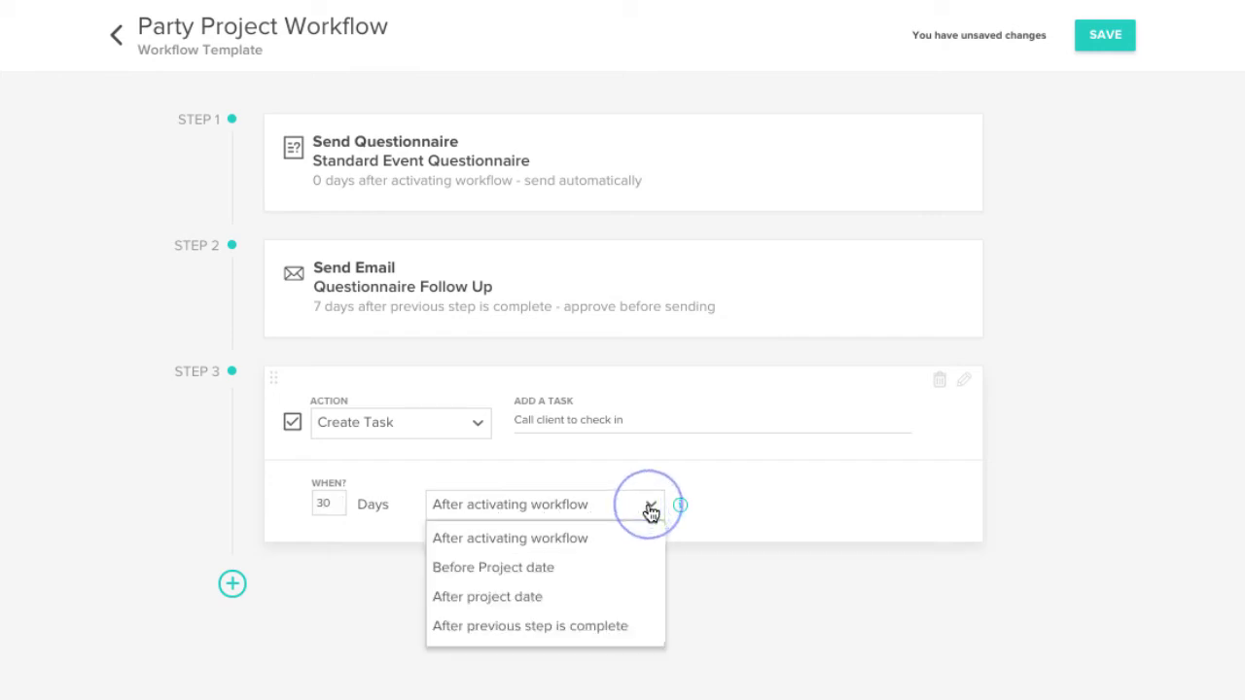
left_click(642, 582)
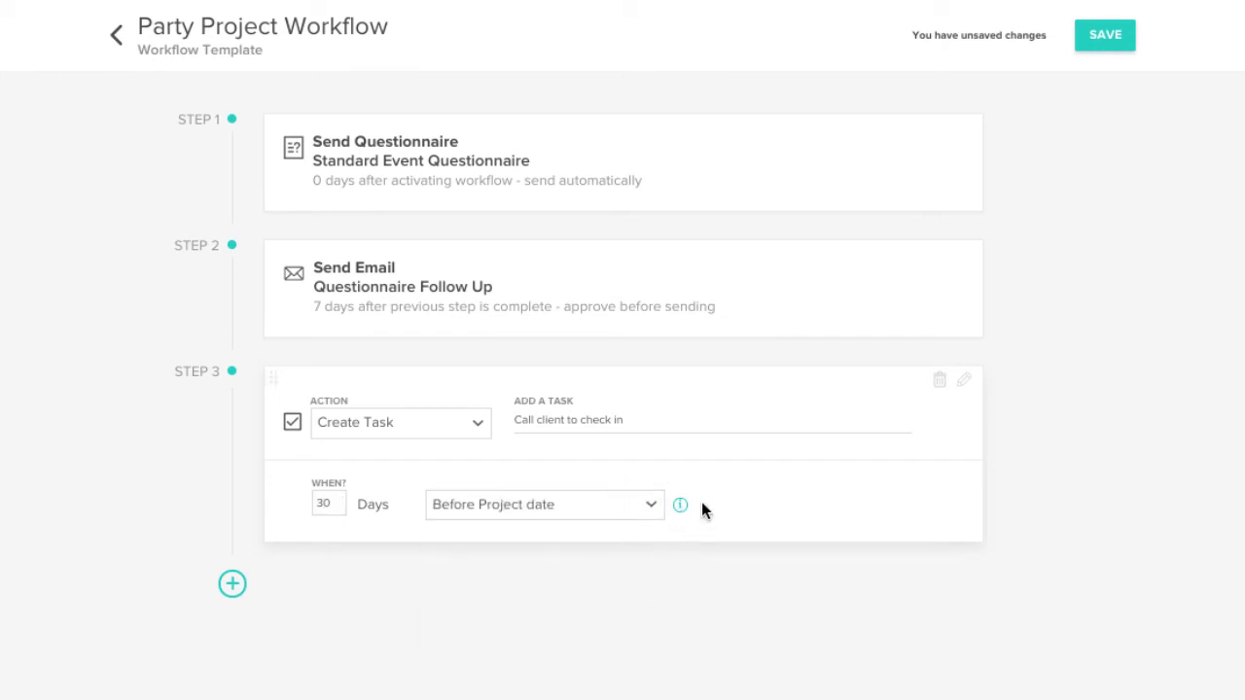
left_click(1118, 44)
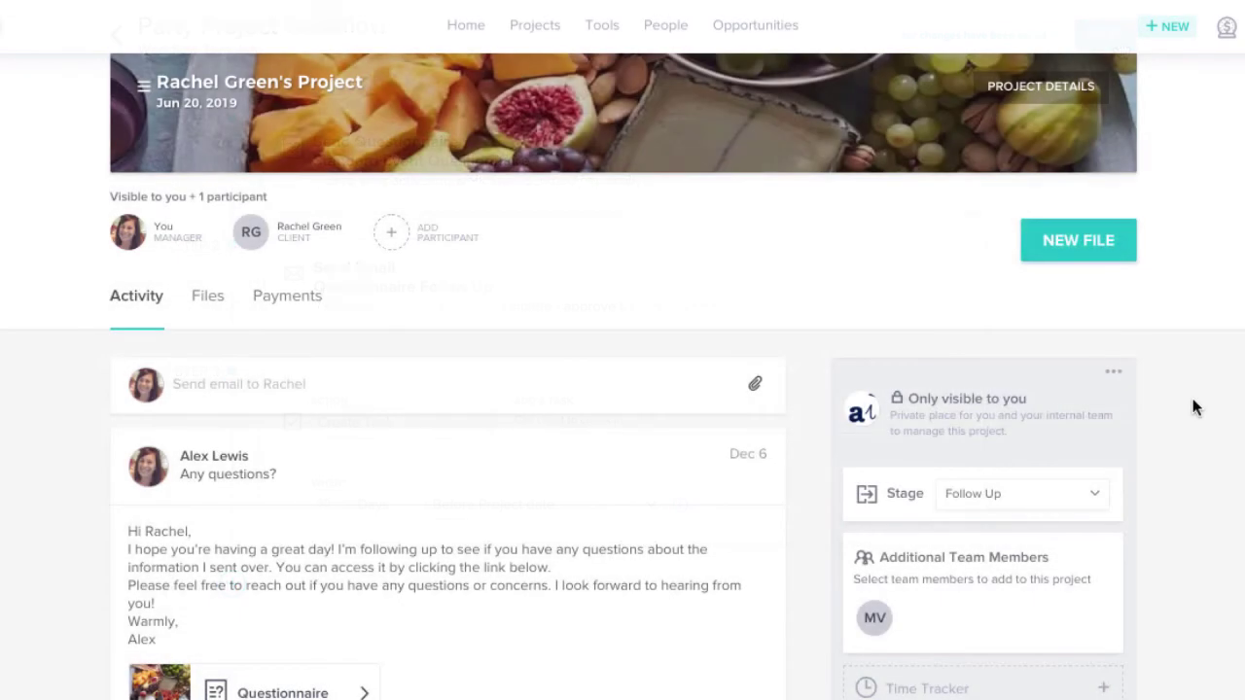
Locate the Workflow section in the client's project dated Jun 20, 2019.
scroll(1194, 407, "down", 5)
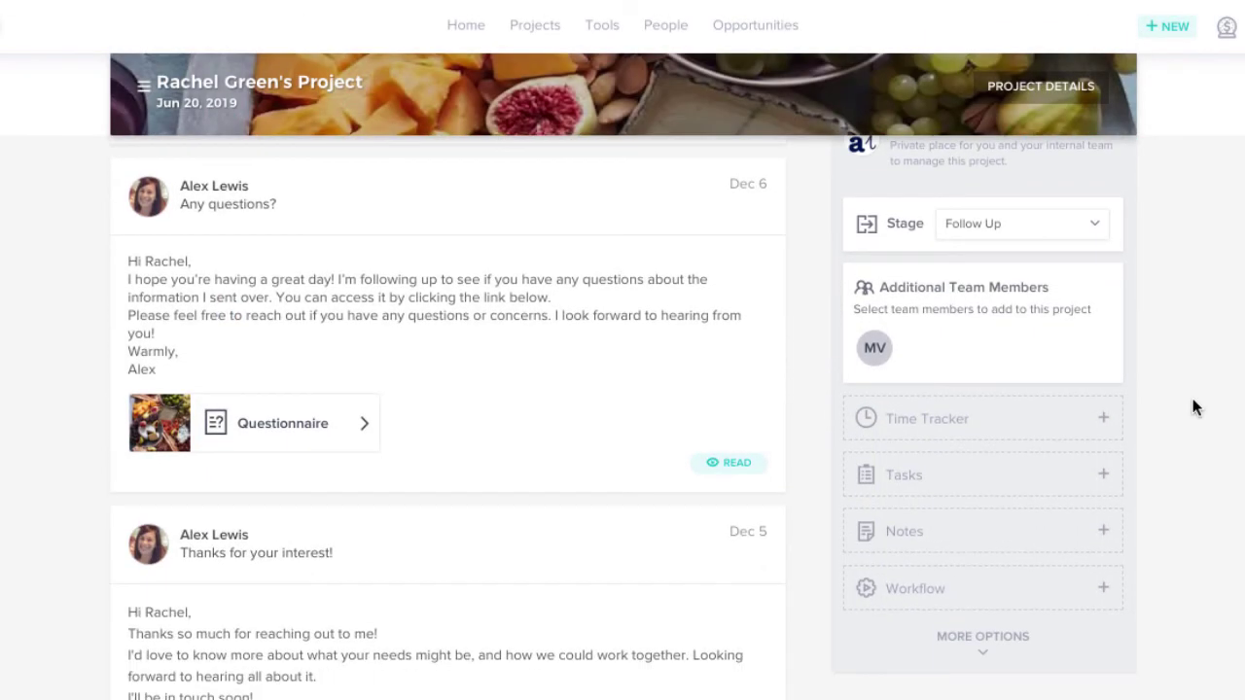